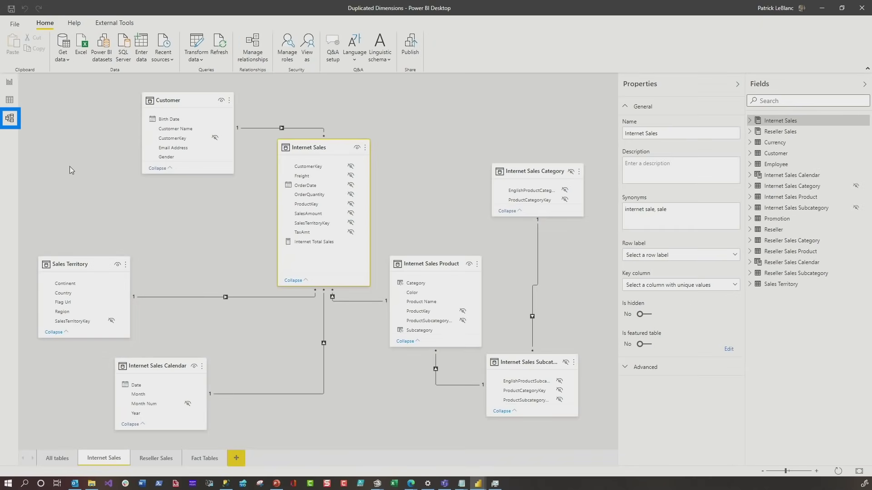
- Show the fact-tables diagram, reposition both sales tables, and inspect Reseller Sales Calendar and Product properties
{"action": "left_click", "coordinate": [200, 458]}
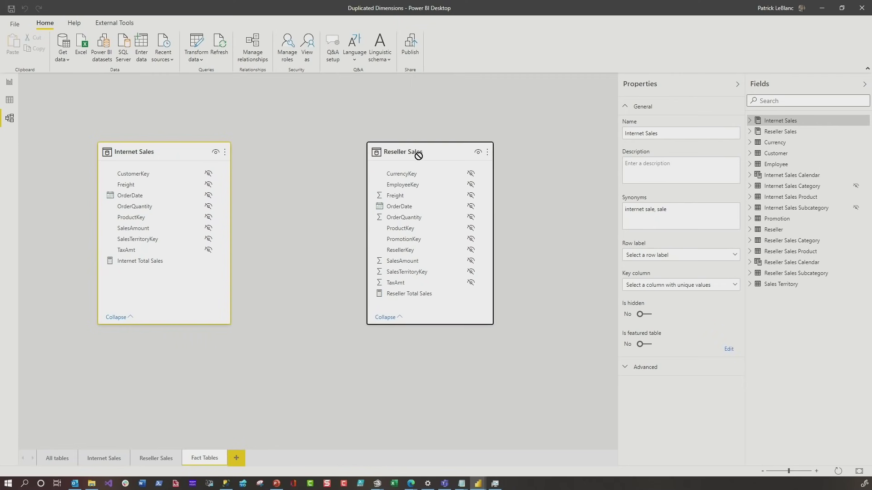
{"action": "left_click_drag", "start_coordinate": [171, 151], "coordinate": [193, 151]}
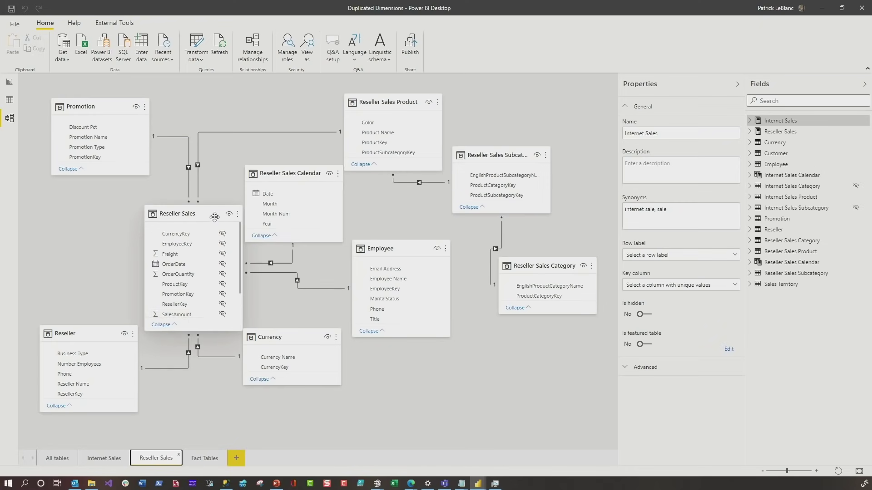
{"action": "left_click_drag", "start_coordinate": [198, 216], "coordinate": [194, 210]}
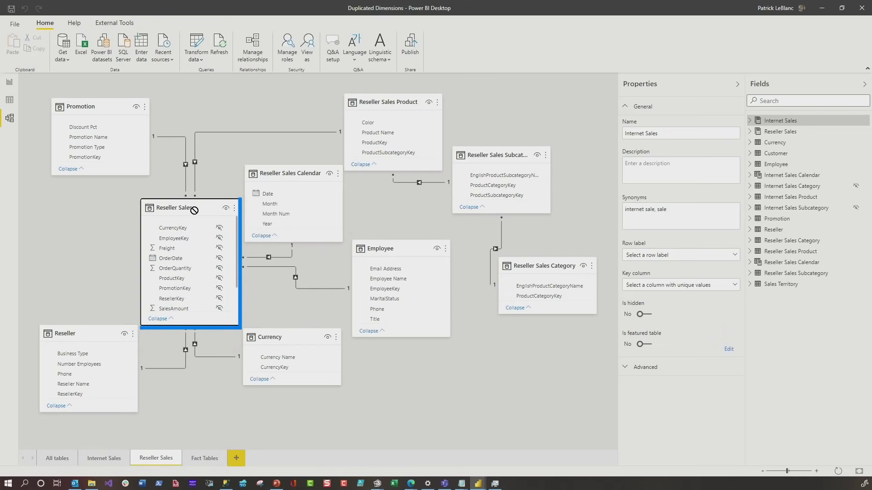
{"action": "left_click", "coordinate": [290, 173]}
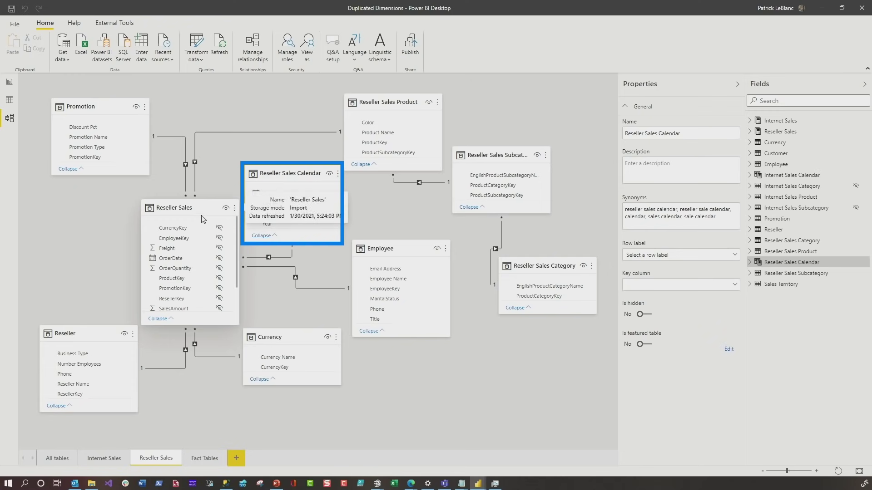
{"action": "left_click", "coordinate": [407, 105]}
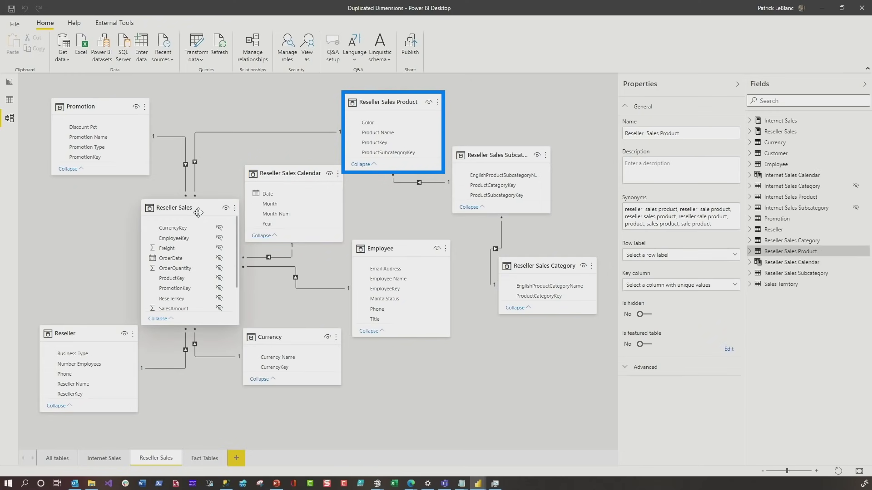
- In the Internet Sales diagram, inspect the Internet Sales, Product and Calendar table properties
{"action": "left_click", "coordinate": [108, 459]}
{"action": "left_click", "coordinate": [327, 139]}
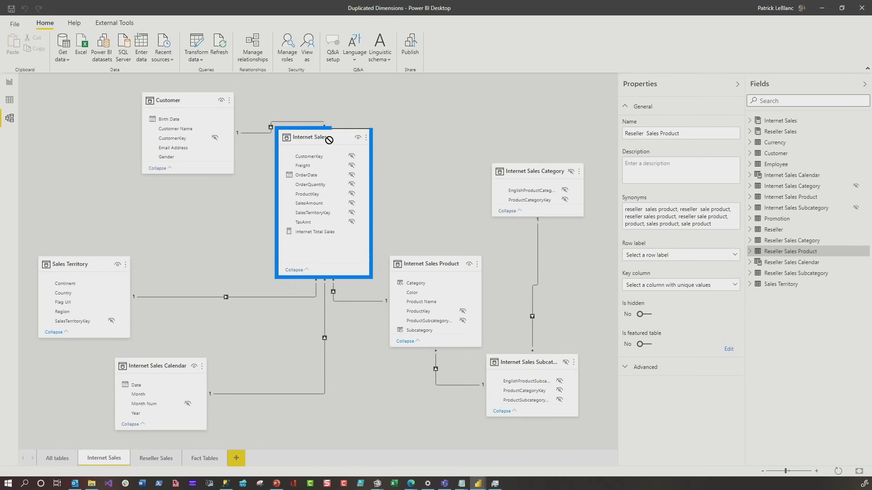
{"action": "left_click", "coordinate": [439, 267]}
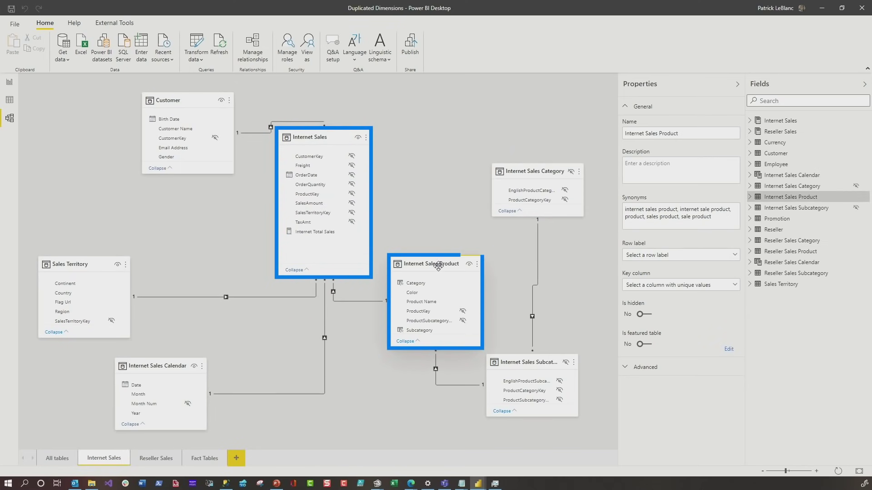
{"action": "left_click", "coordinate": [147, 368]}
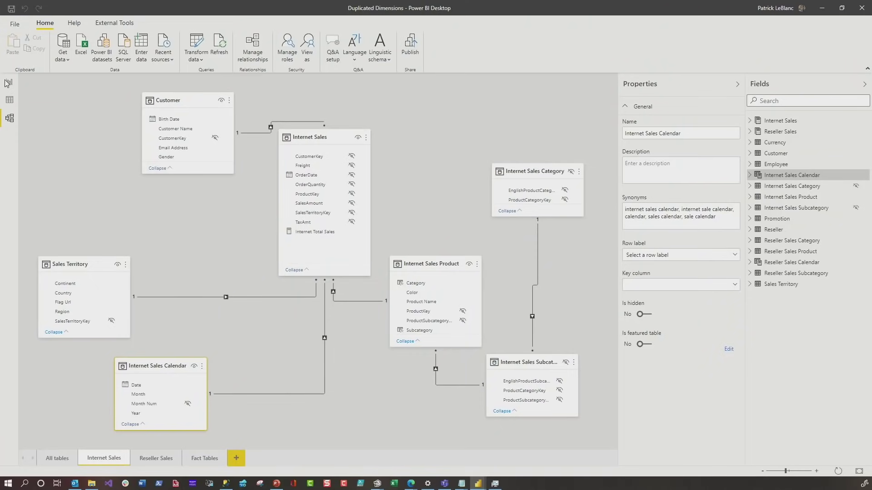
- Chart Internet Total Sales and Reseller Total Sales on the report page, centred and enlarged
{"action": "left_click", "coordinate": [8, 85]}
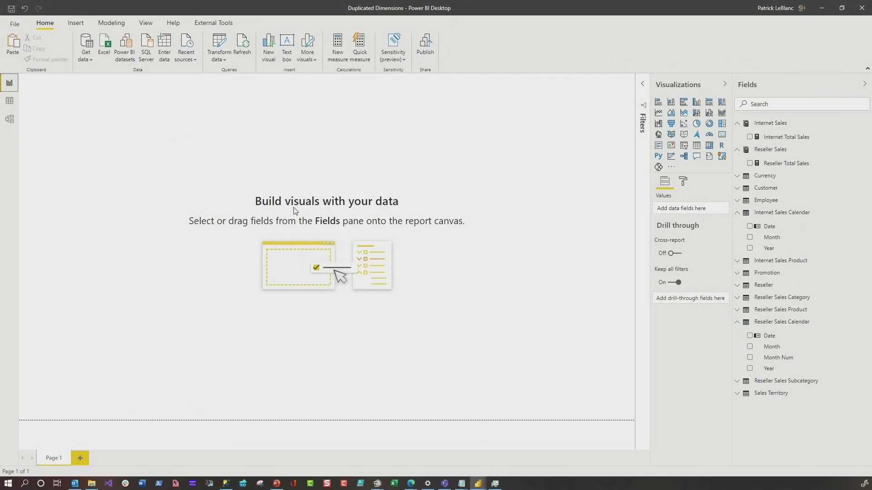
{"action": "left_click", "coordinate": [749, 136]}
{"action": "left_click", "coordinate": [749, 163]}
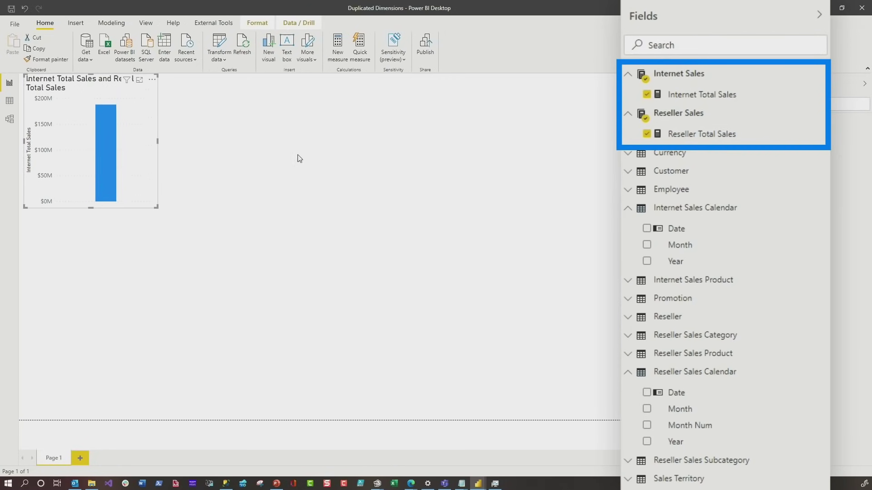
{"action": "left_click_drag", "start_coordinate": [141, 124], "coordinate": [356, 152]}
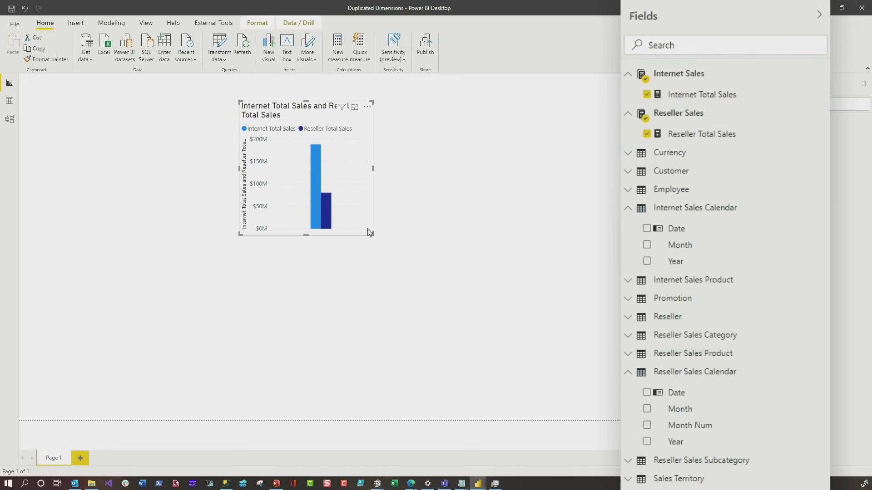
{"action": "left_click_drag", "start_coordinate": [370, 233], "coordinate": [500, 294]}
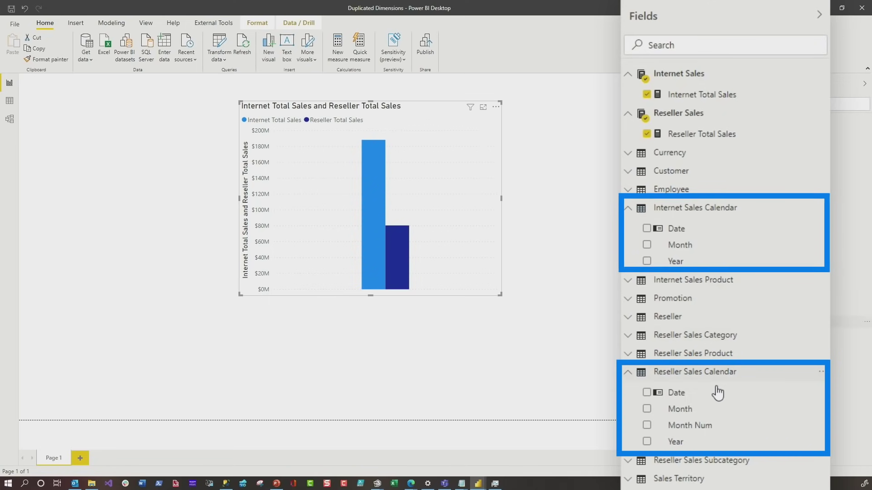
- Break the chart down by Internet Sales Calendar Year and widen it
{"action": "left_click", "coordinate": [647, 262]}
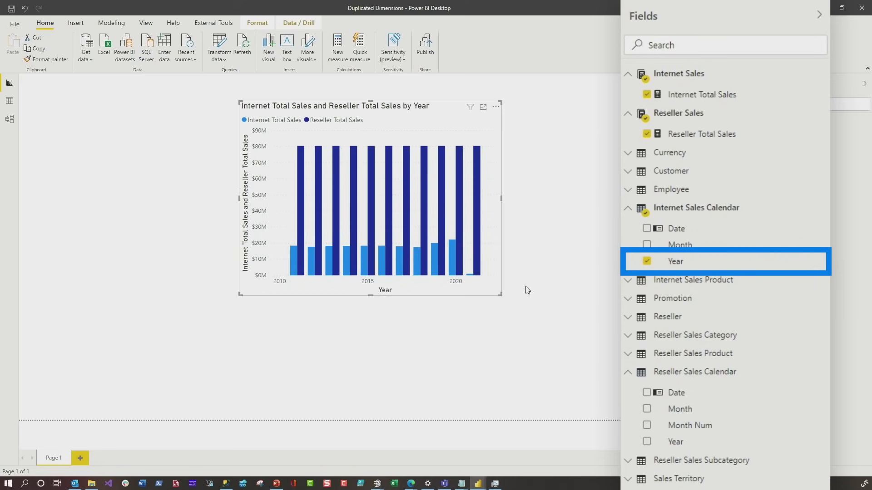
{"action": "left_click_drag", "start_coordinate": [504, 298], "coordinate": [601, 313]}
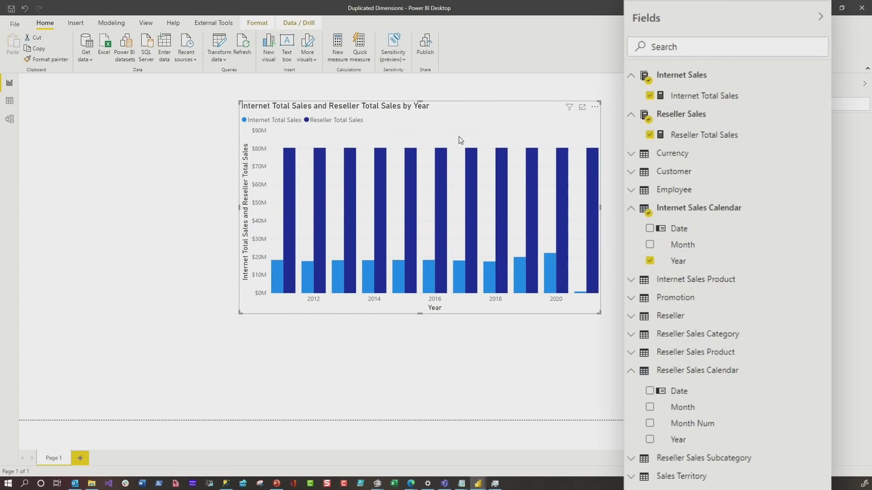
{"action": "left_click_drag", "start_coordinate": [459, 139], "coordinate": [417, 138]}
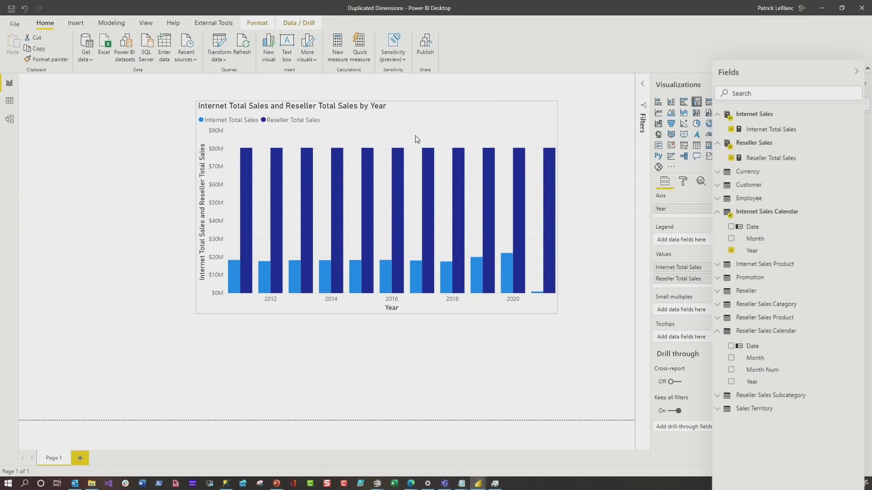
- Convert the chart to a table, duplicate it, and keep only Internet Total Sales by Year on top
{"action": "left_click", "coordinate": [697, 146]}
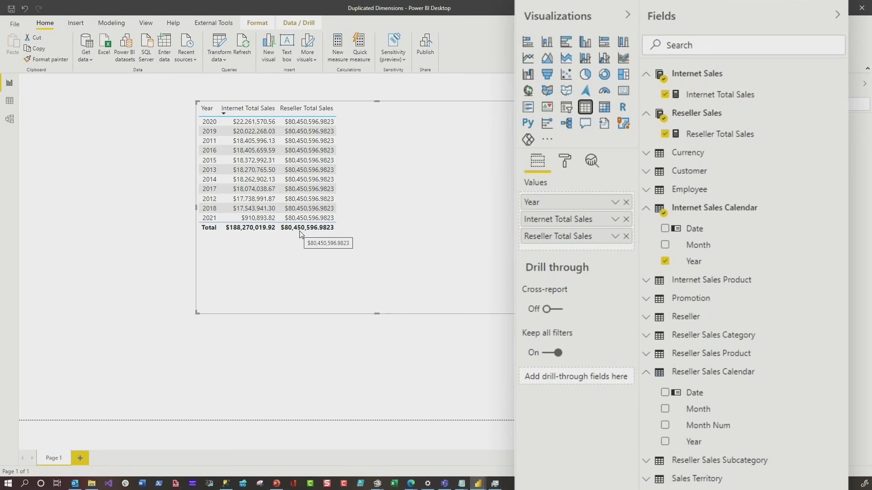
{"action": "key", "text": "ctrl+c"}
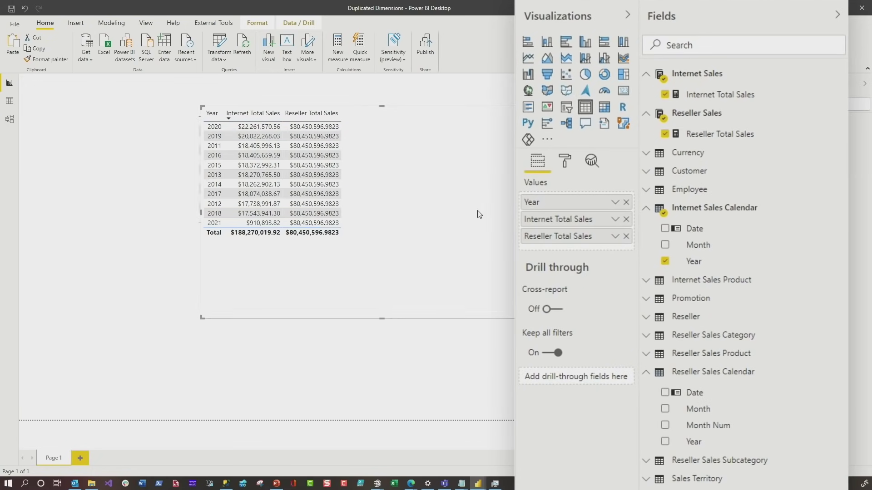
{"action": "key", "text": "ctrl+v"}
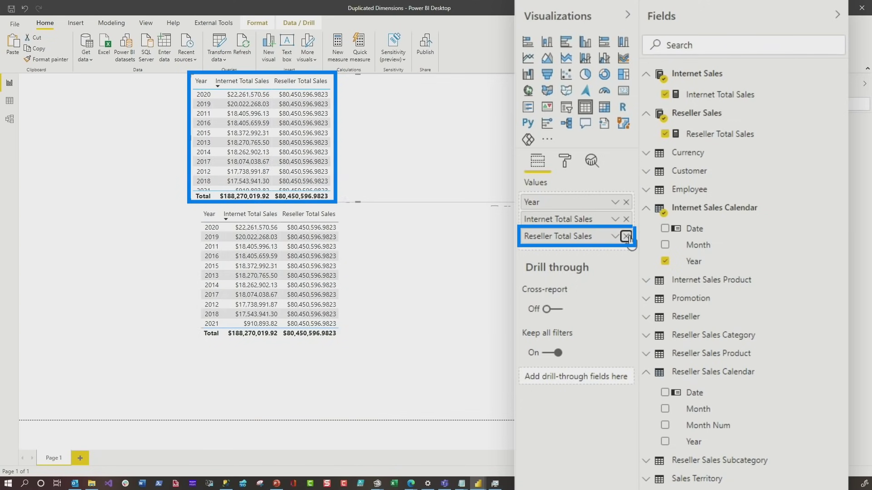
{"action": "left_click", "coordinate": [626, 237]}
- Make the lower table show Reseller Total Sales by Reseller Sales Calendar Year
{"action": "left_click", "coordinate": [432, 269]}
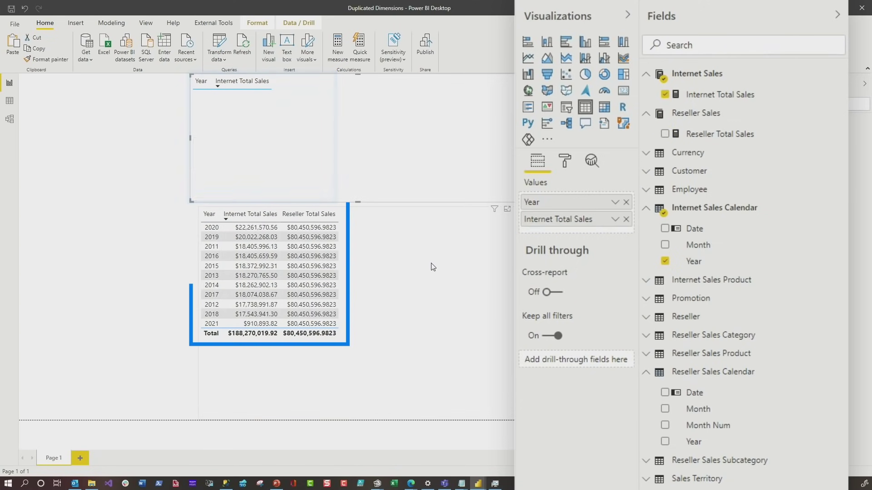
{"action": "left_click", "coordinate": [626, 220]}
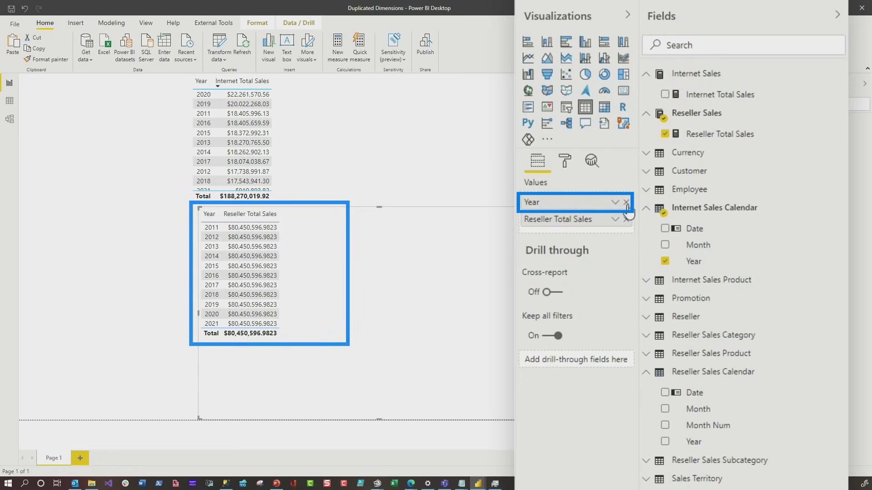
{"action": "left_click", "coordinate": [627, 202]}
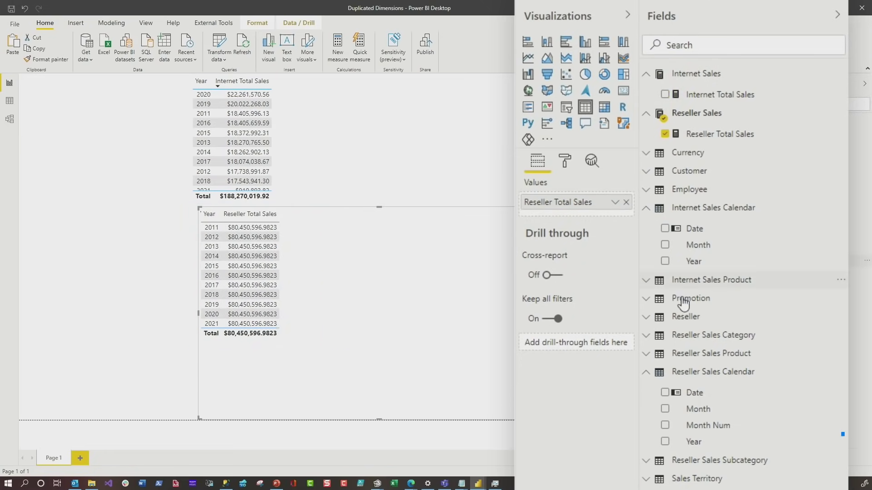
{"action": "left_click", "coordinate": [665, 442]}
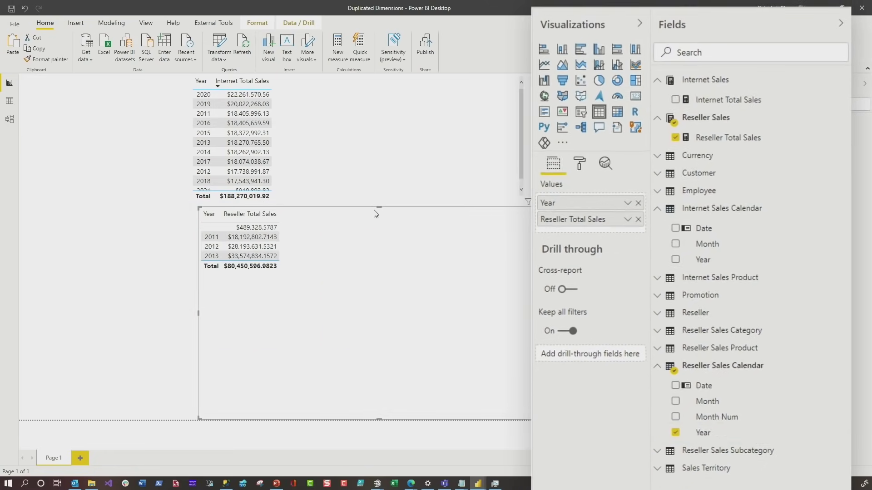
- Move the Reseller table down and lengthen the Internet table so every year shows
{"action": "left_click_drag", "start_coordinate": [376, 210], "coordinate": [366, 235]}
{"action": "left_click", "coordinate": [366, 177]}
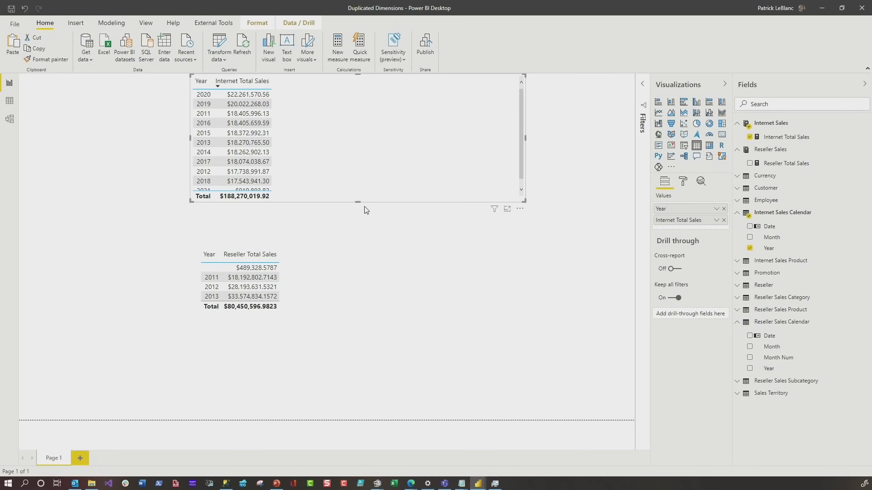
{"action": "left_click_drag", "start_coordinate": [358, 201], "coordinate": [358, 222]}
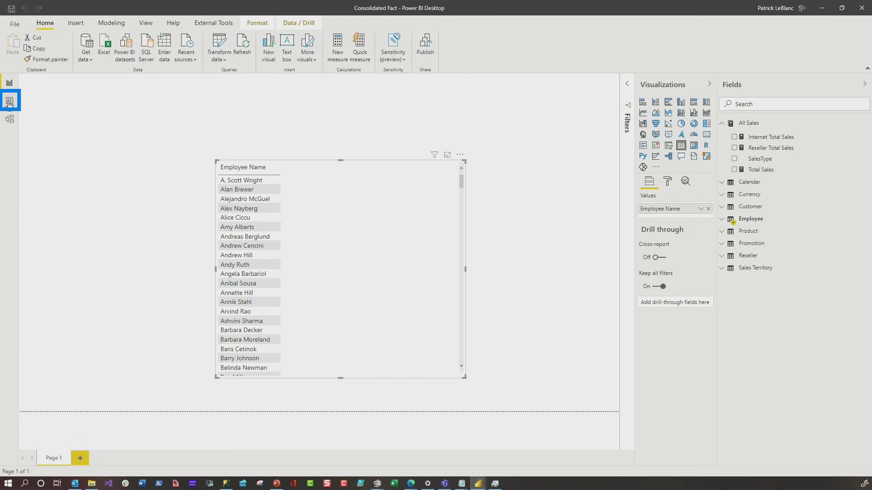
- In Data view, sort the All Sales rows by SalesType, descending then ascending
{"action": "left_click", "coordinate": [9, 102]}
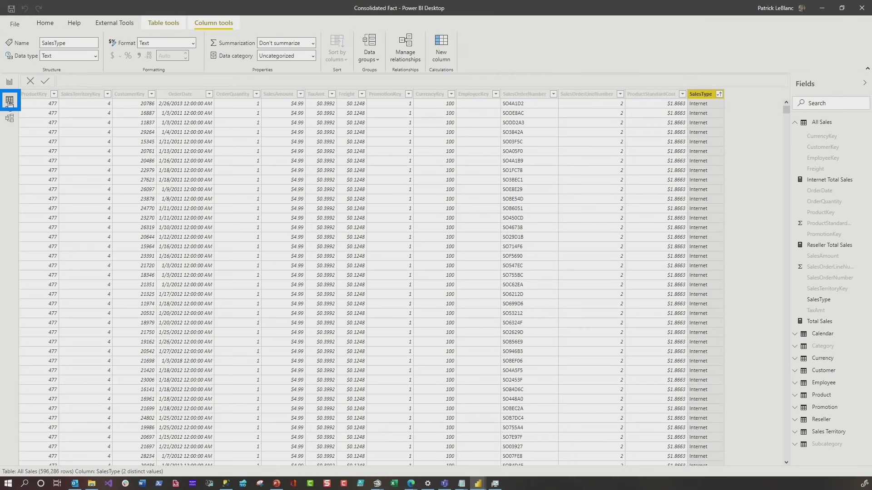
{"action": "left_click", "coordinate": [823, 124]}
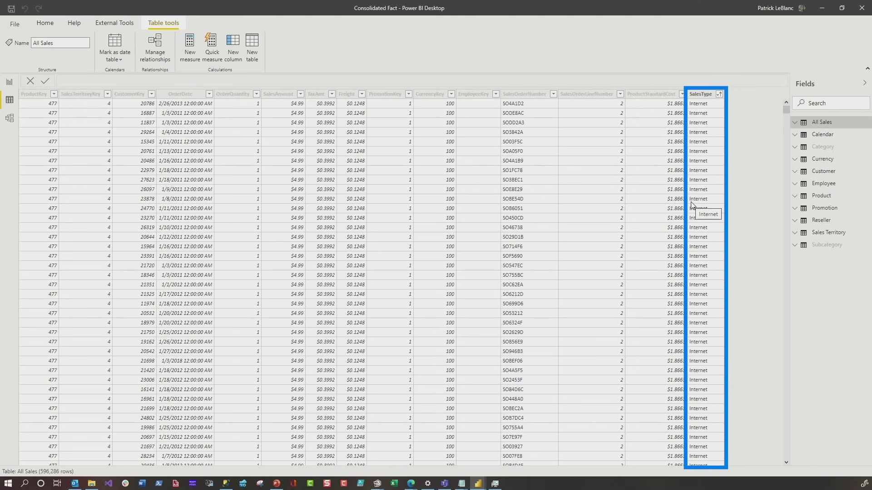
{"action": "right_click", "coordinate": [701, 96]}
{"action": "left_click", "coordinate": [716, 113]}
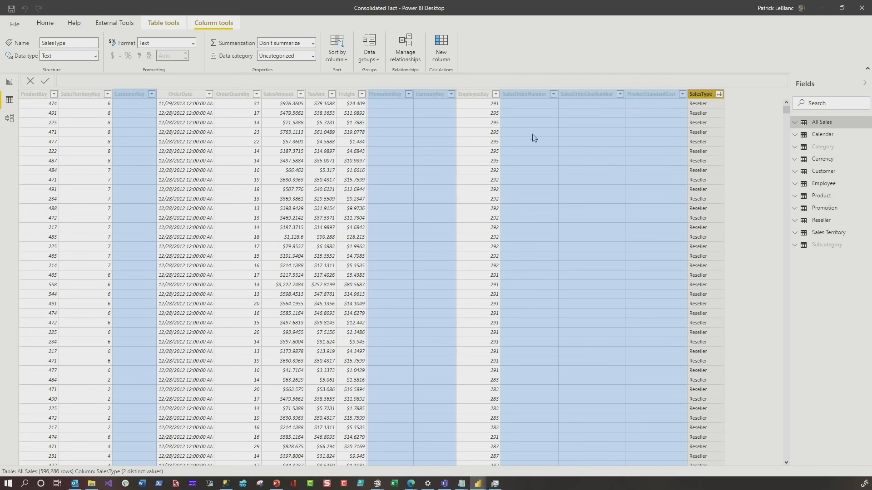
{"action": "right_click", "coordinate": [701, 95]}
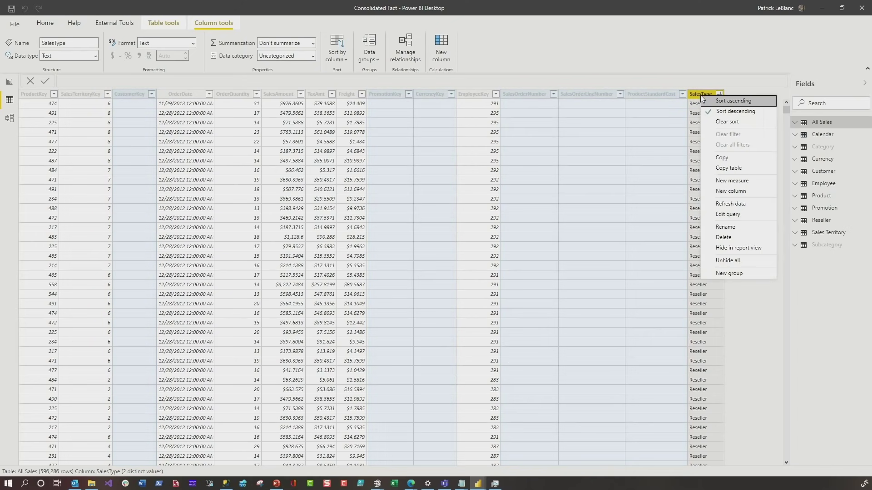
{"action": "left_click", "coordinate": [716, 104]}
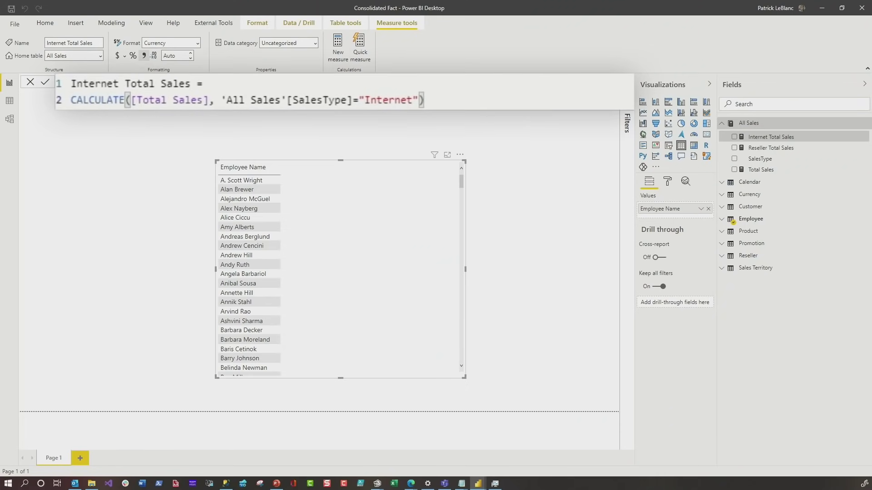
- Highlight the SalesType filter in the formula, view Reseller Total Sales, and move the employee table higher
{"action": "left_click_drag", "start_coordinate": [221, 100], "coordinate": [370, 100]}
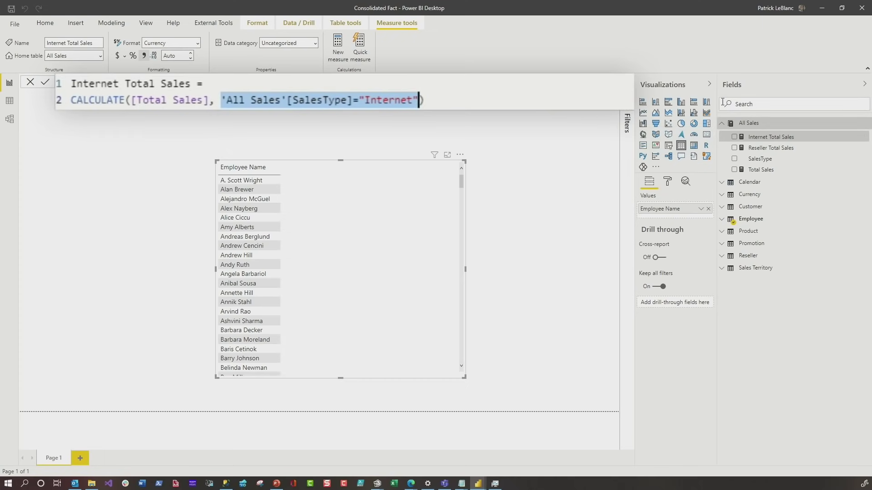
{"action": "left_click", "coordinate": [776, 149]}
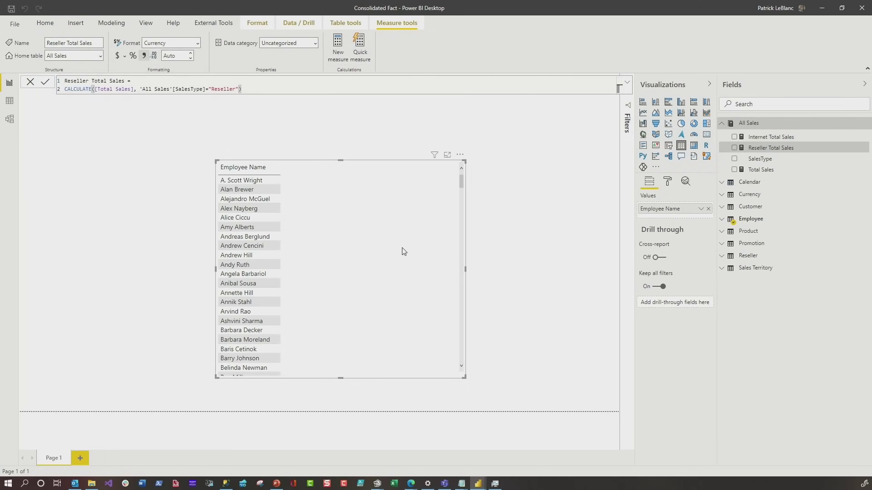
{"action": "left_click_drag", "start_coordinate": [406, 250], "coordinate": [405, 218]}
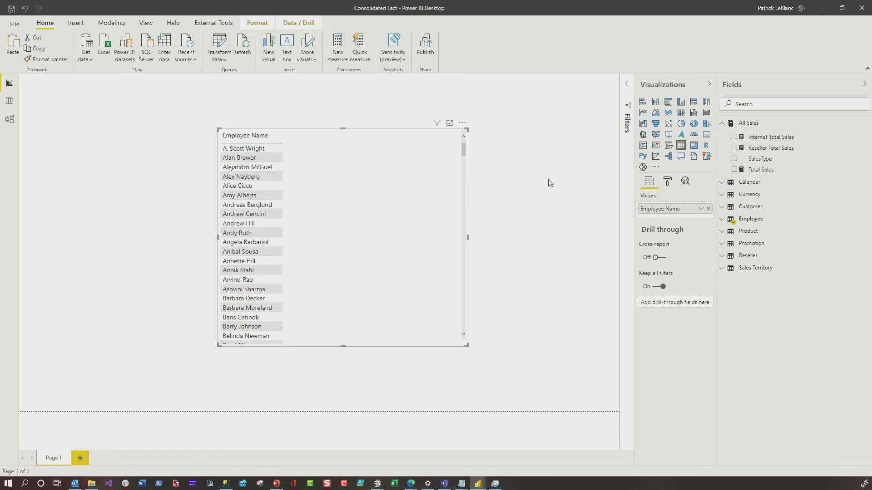
- Add Total Sales to the employee table and place a narrow SalesType table on the page
{"action": "left_click", "coordinate": [756, 171]}
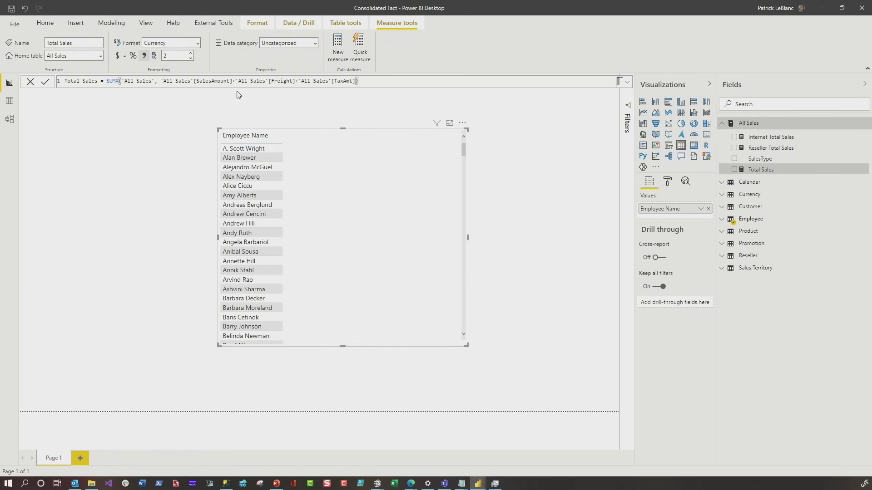
{"action": "left_click_drag", "start_coordinate": [775, 176], "coordinate": [391, 194]}
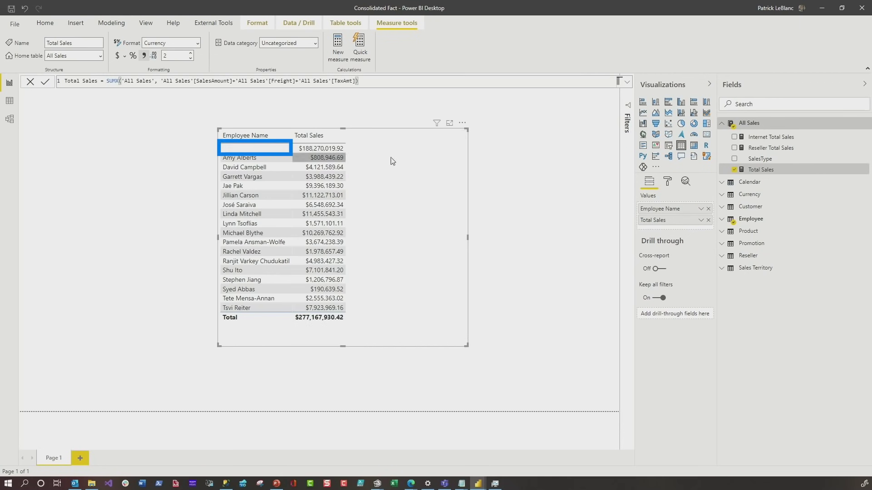
{"action": "left_click_drag", "start_coordinate": [777, 163], "coordinate": [101, 179]}
{"action": "left_click_drag", "start_coordinate": [268, 237], "coordinate": [167, 237]}
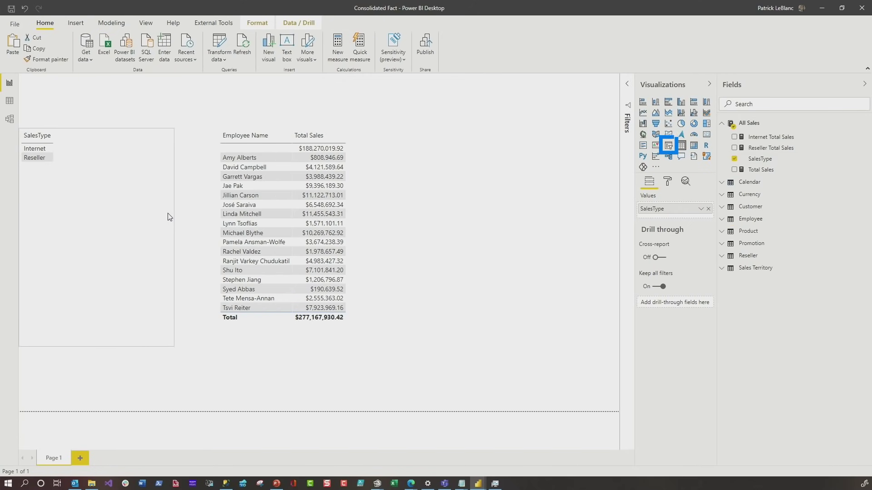
- Turn the SalesType table into a slicer and filter to Internet, then Reseller
{"action": "left_click", "coordinate": [669, 146]}
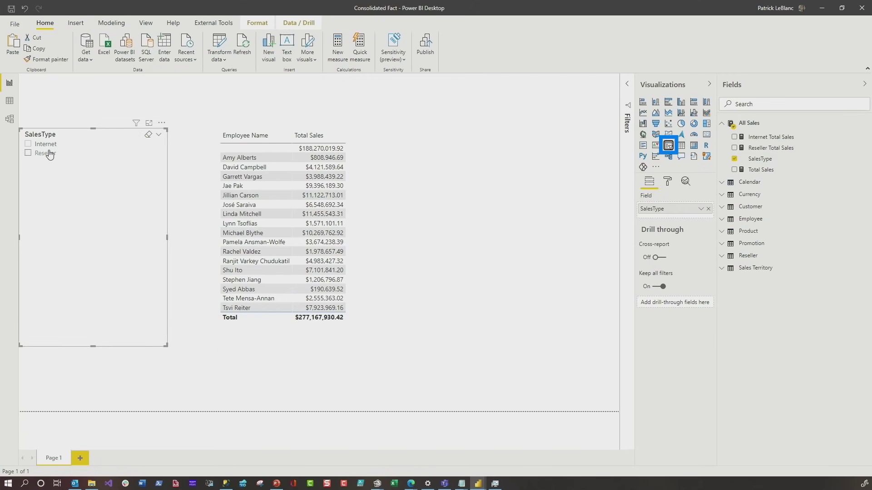
{"action": "left_click", "coordinate": [28, 144]}
{"action": "left_click", "coordinate": [46, 155]}
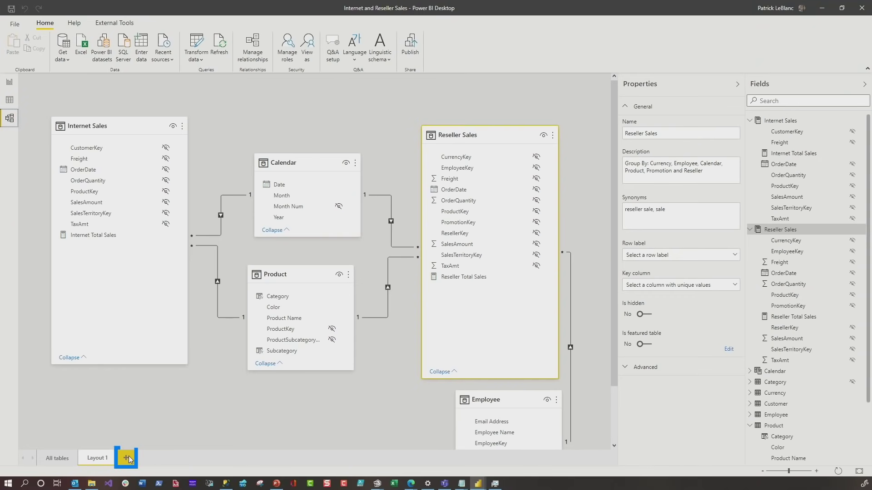
- Create Layout 2 holding Internet Sales, Reseller Sales, Calendar, Product and Employee, then go to the report
{"action": "left_click", "coordinate": [127, 459]}
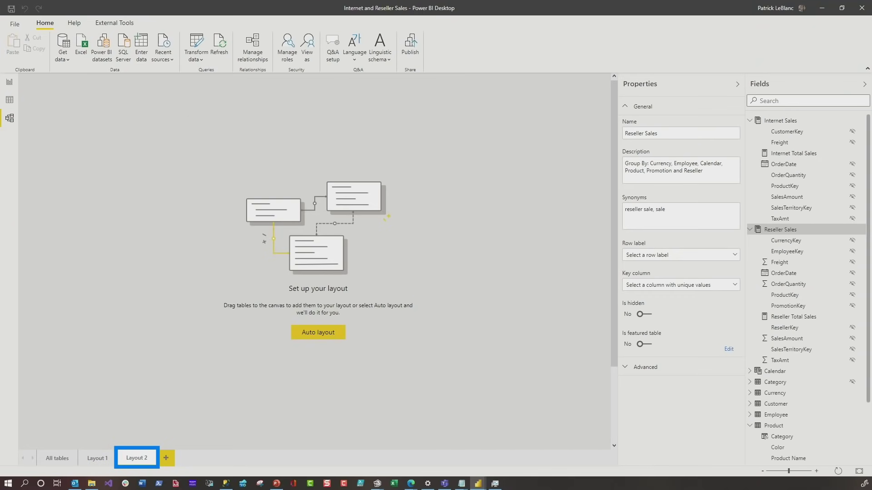
{"action": "left_click_drag", "start_coordinate": [791, 119], "coordinate": [138, 152]}
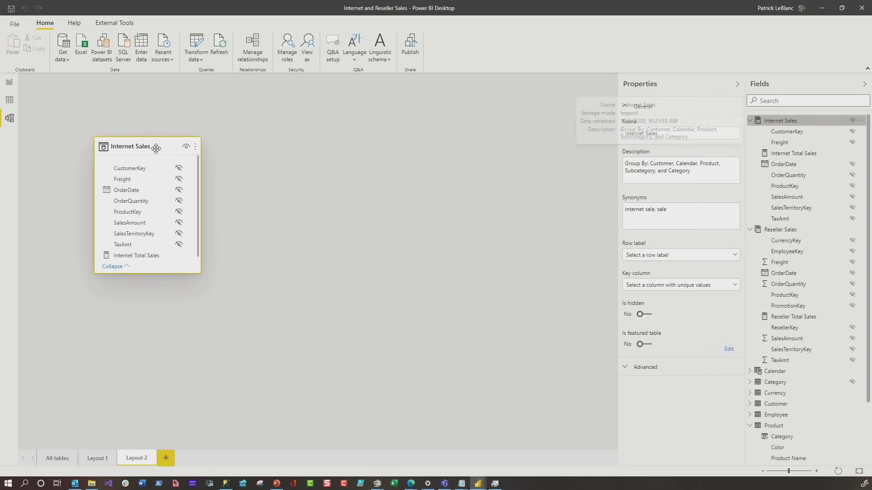
{"action": "left_click_drag", "start_coordinate": [791, 233], "coordinate": [361, 156]}
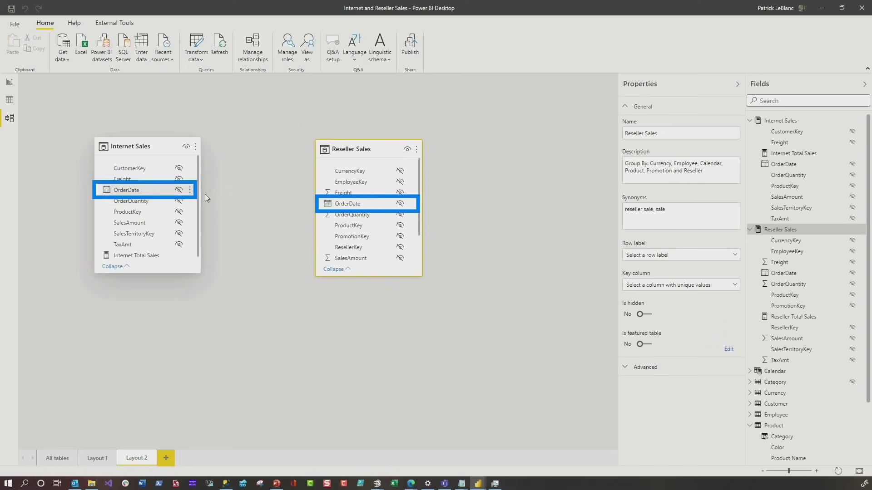
{"action": "left_click_drag", "start_coordinate": [767, 371], "coordinate": [261, 321]}
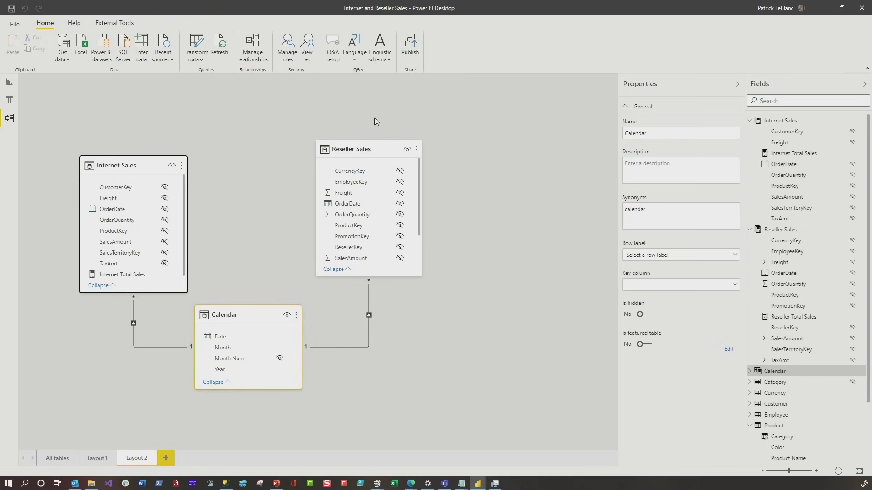
{"action": "left_click_drag", "start_coordinate": [364, 141], "coordinate": [368, 152]}
{"action": "left_click_drag", "start_coordinate": [824, 430], "coordinate": [260, 123]}
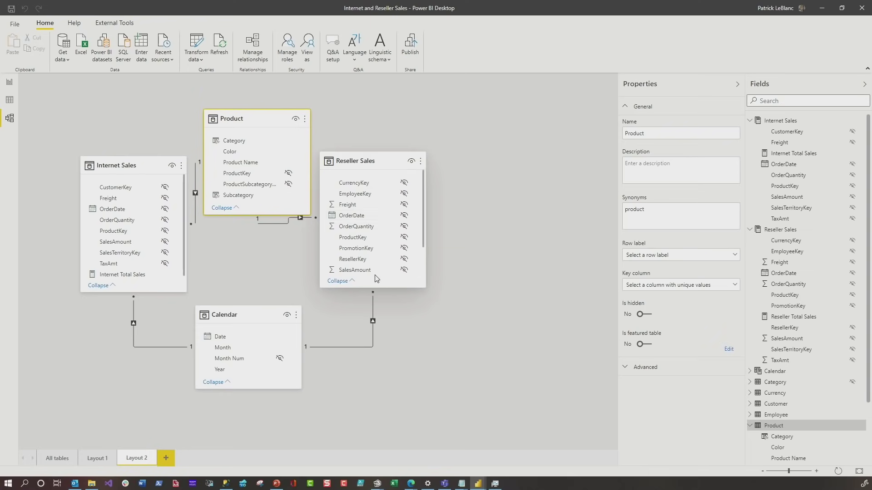
{"action": "left_click_drag", "start_coordinate": [777, 414], "coordinate": [541, 133]}
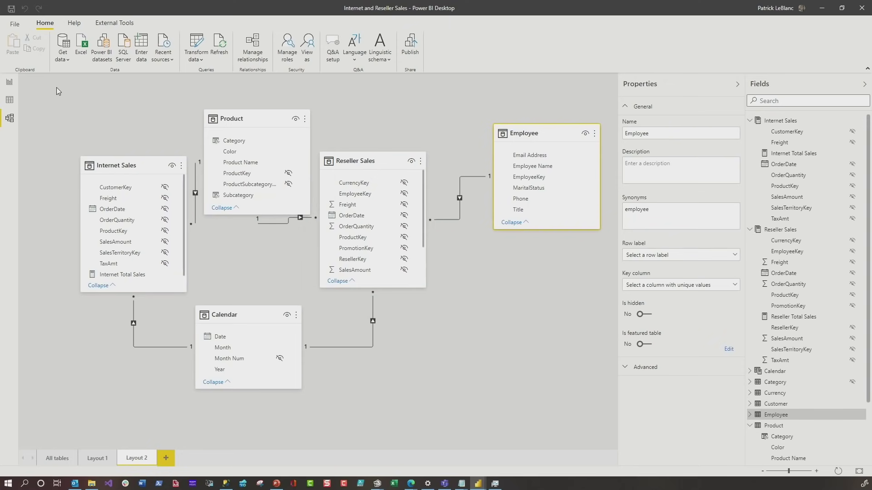
{"action": "left_click", "coordinate": [9, 82]}
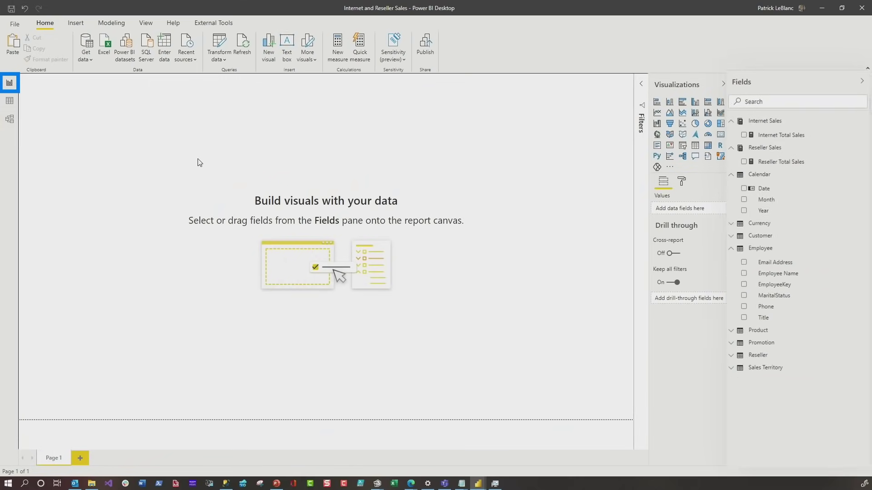
- Chart Internet and Reseller Total Sales by Calendar Year, enlarged and placed at the upper left
{"action": "left_click", "coordinate": [636, 88]}
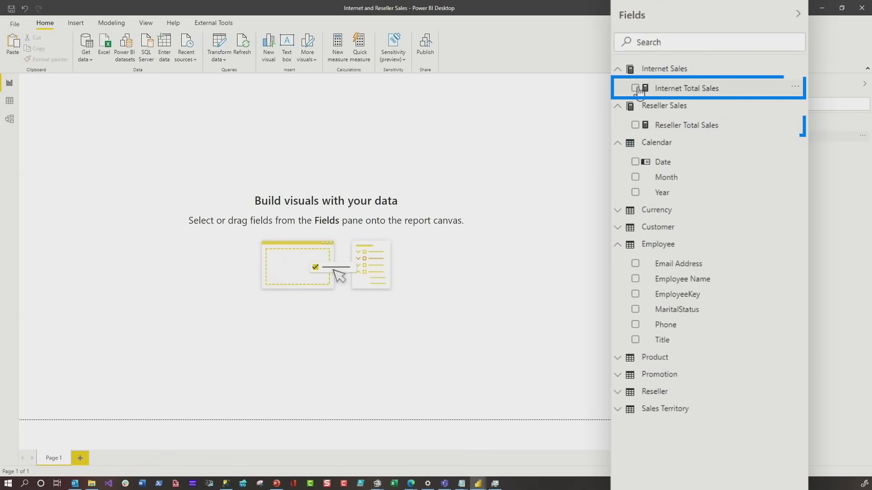
{"action": "left_click", "coordinate": [636, 124]}
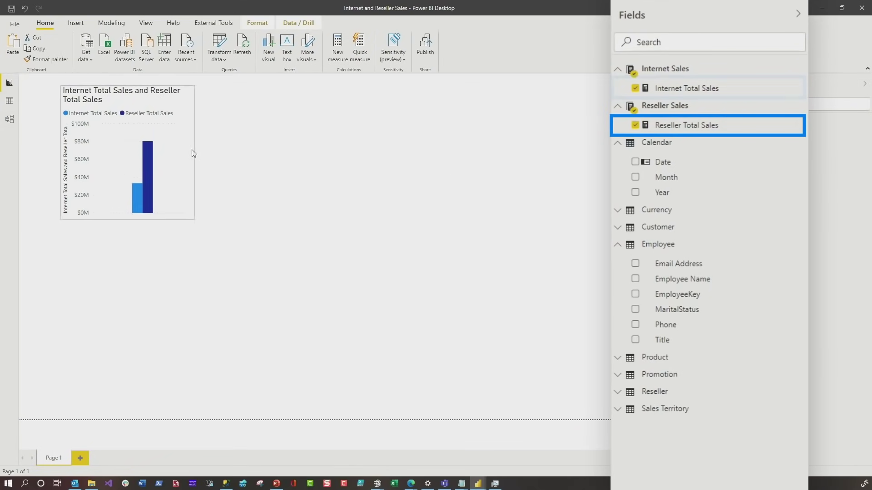
{"action": "left_click_drag", "start_coordinate": [185, 152], "coordinate": [405, 177]}
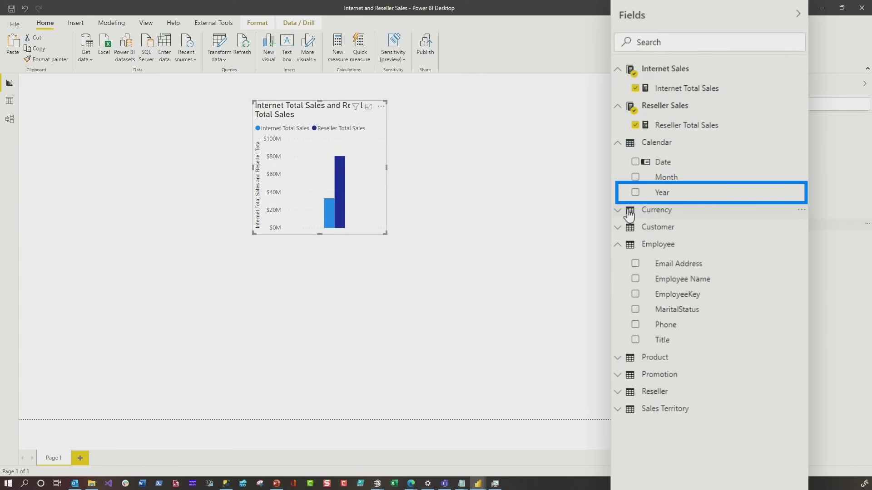
{"action": "left_click", "coordinate": [635, 192]}
{"action": "left_click_drag", "start_coordinate": [386, 233], "coordinate": [539, 316]}
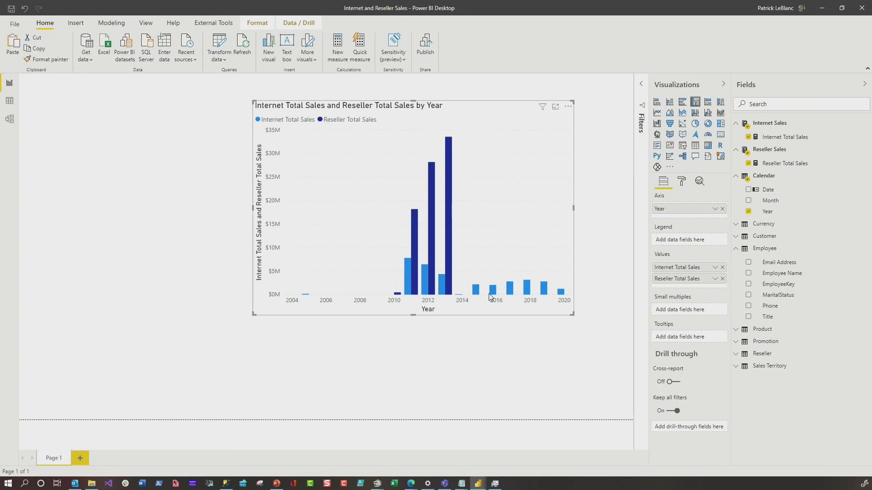
{"action": "left_click_drag", "start_coordinate": [438, 239], "coordinate": [213, 217]}
{"action": "left_click", "coordinate": [377, 202]}
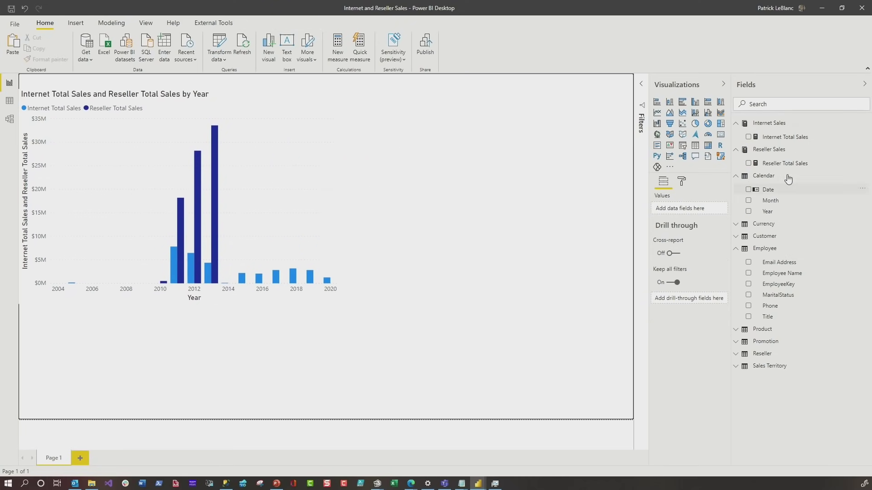
- Add a narrow Employee Name table with Internet Total Sales, repeating $33,176,500.94 for everyone
{"action": "left_click_drag", "start_coordinate": [776, 274], "coordinate": [439, 164]}
{"action": "left_click_drag", "start_coordinate": [655, 157], "coordinate": [515, 170]}
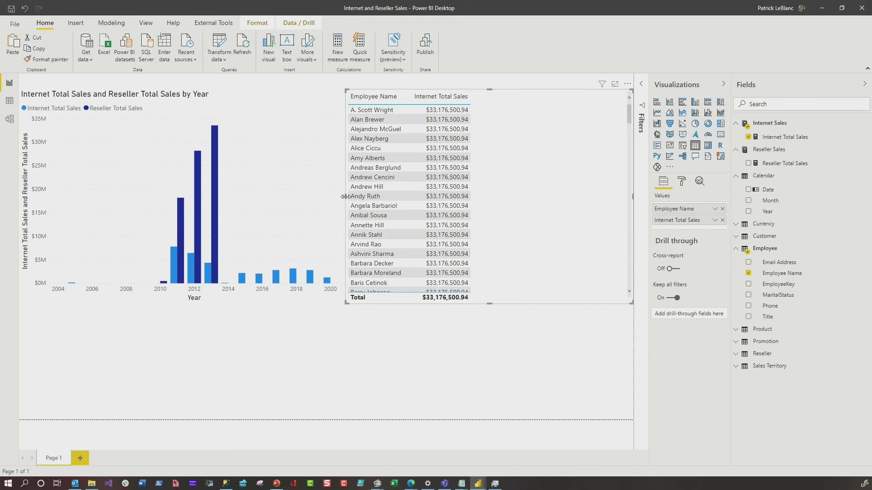
{"action": "left_click_drag", "start_coordinate": [346, 196], "coordinate": [387, 196]}
{"action": "left_click", "coordinate": [8, 121]}
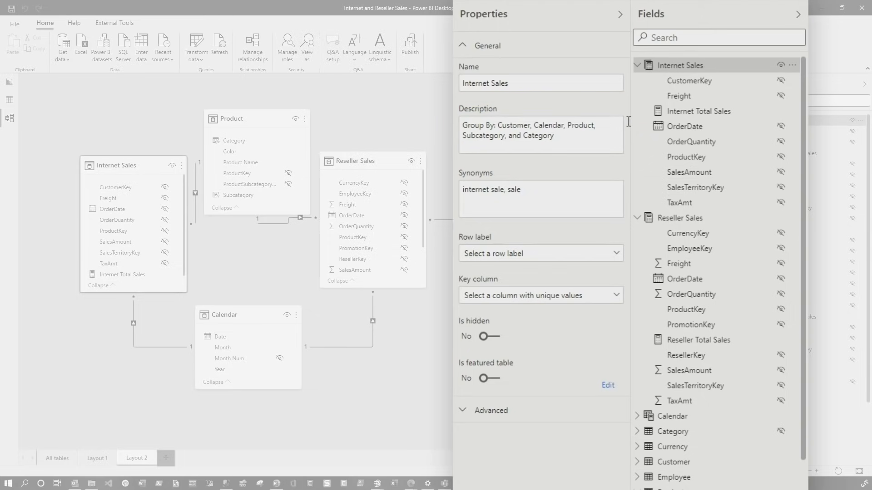
- Read Internet Total Sales' description in Model view, then view Reseller Sales' description from the report
{"action": "left_click", "coordinate": [688, 111]}
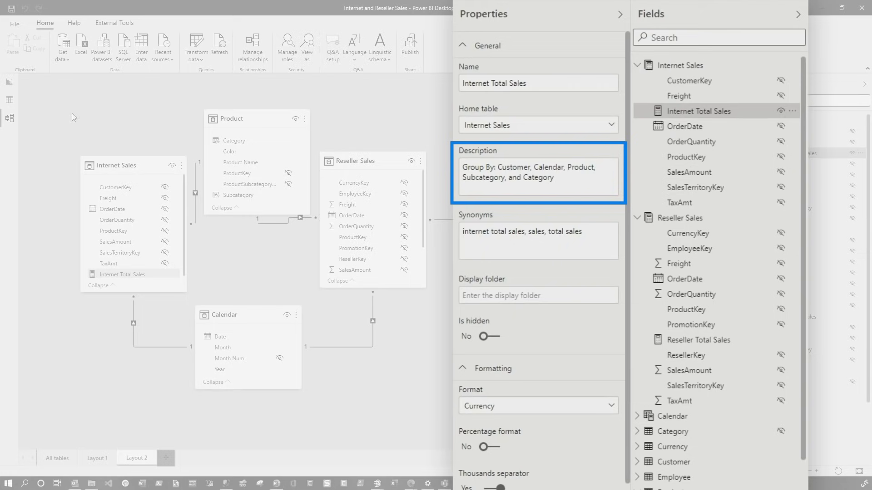
{"action": "left_click", "coordinate": [14, 86]}
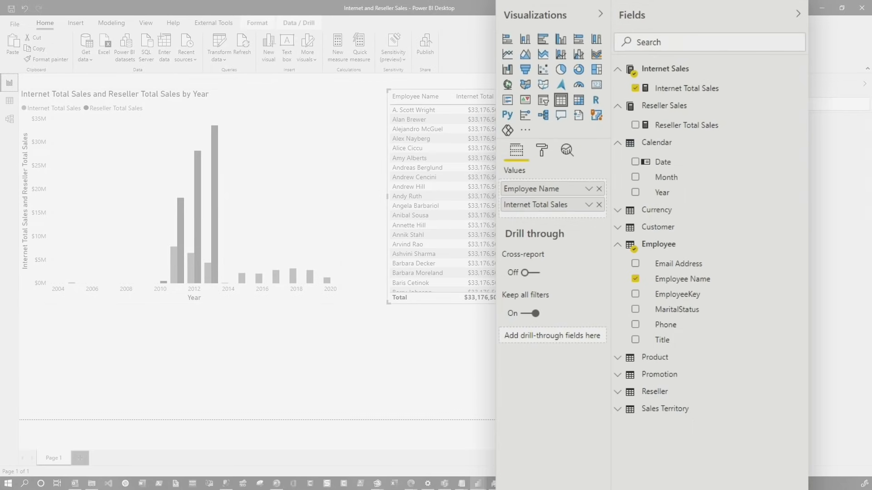
{"action": "mouse_move", "coordinate": [680, 72]}
{"action": "mouse_move", "coordinate": [658, 114]}
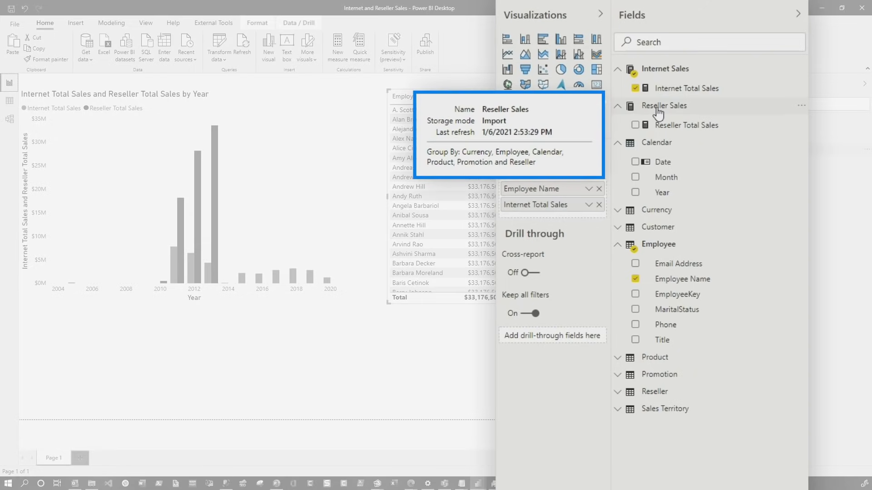